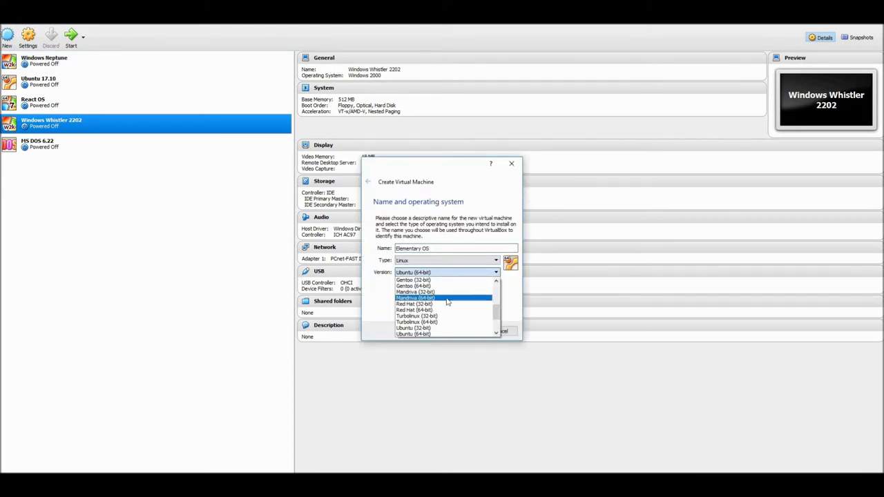
Create the Elementary OS virtual machine as Other Linux (64-bit) with 4096 MB of memory and a 15.00 GB VDI hard disk.
left_click(442, 334)
left_click(462, 330)
left_click_drag(384, 250, 428, 248)
left_click(462, 329)
left_click(462, 329)
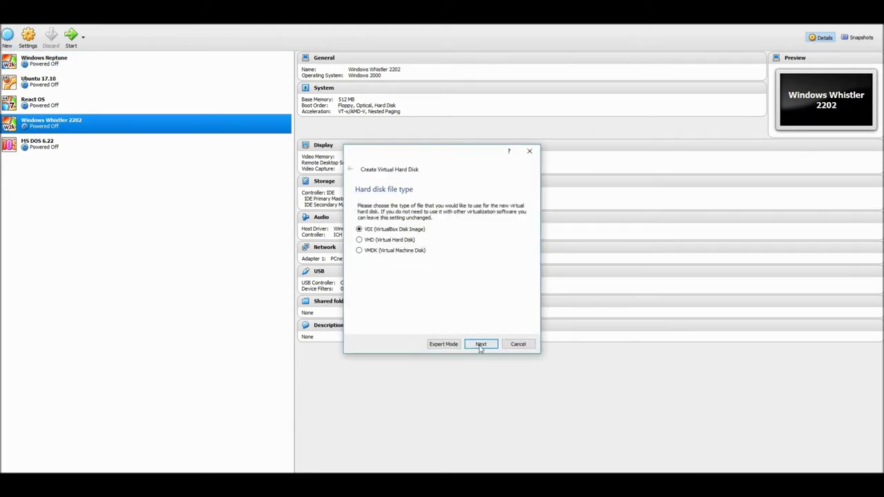
left_click(481, 344)
left_click(478, 344)
Attach elementaryos-0.4.1-stable.20170814.iso to the Elementary OS machine's optical drive and start the machine.
left_click(398, 205)
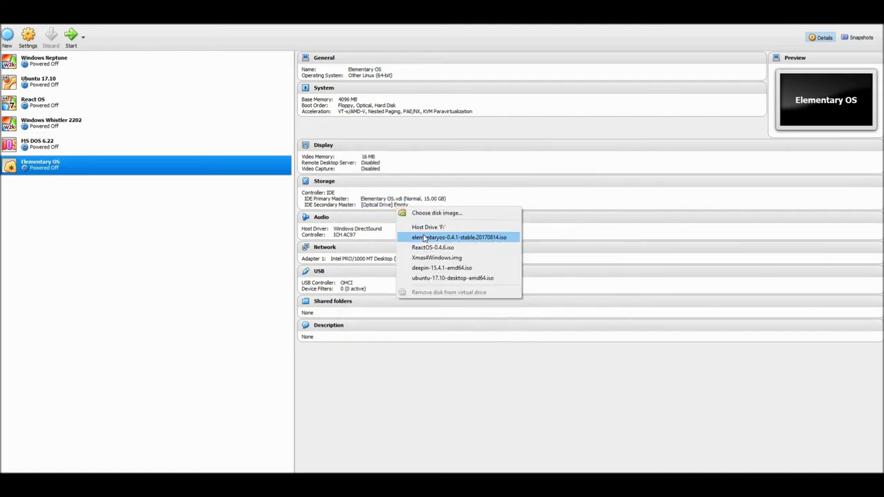
left_click(424, 238)
key("Return")
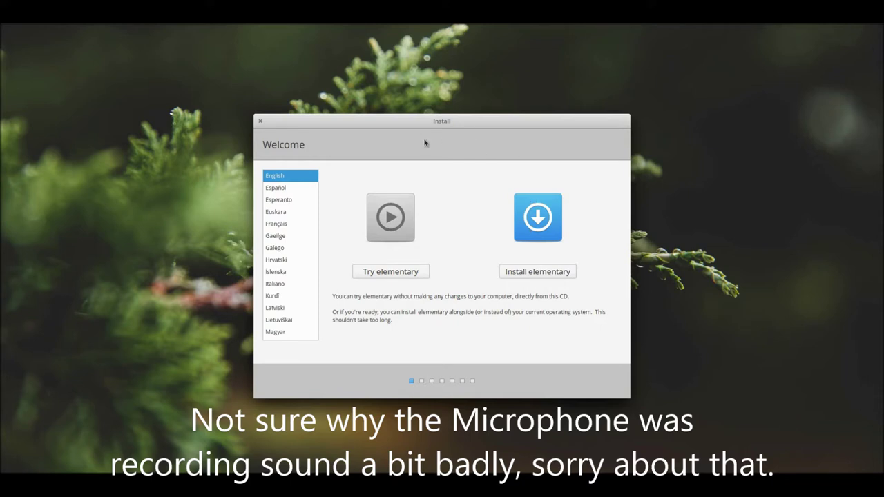
Start the elementary installation in English with third-party software included, erasing the whole disk.
left_click(542, 274)
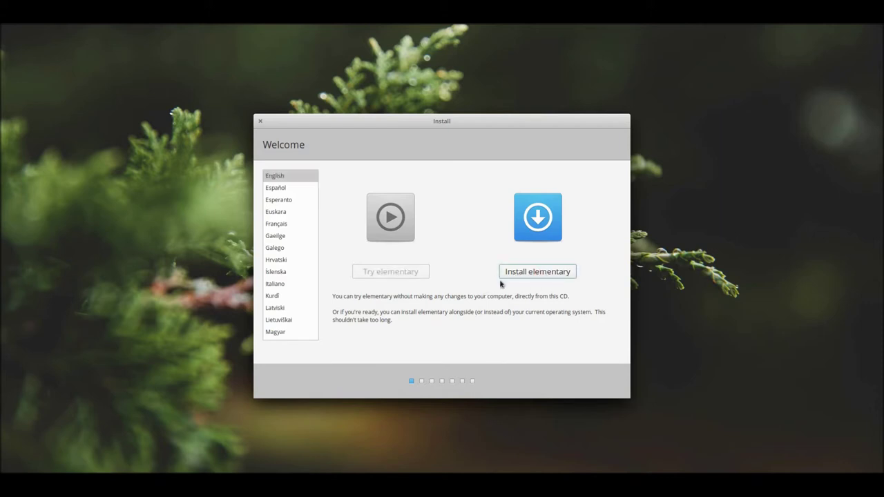
left_click(311, 223)
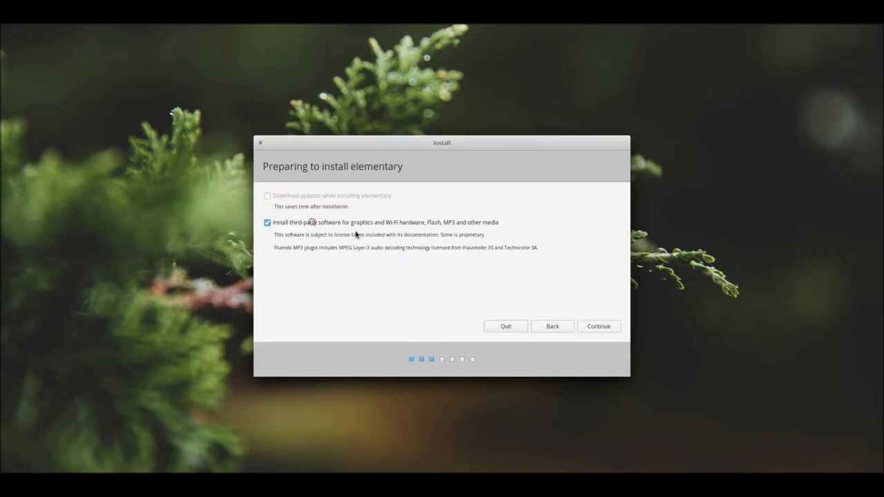
left_click(603, 326)
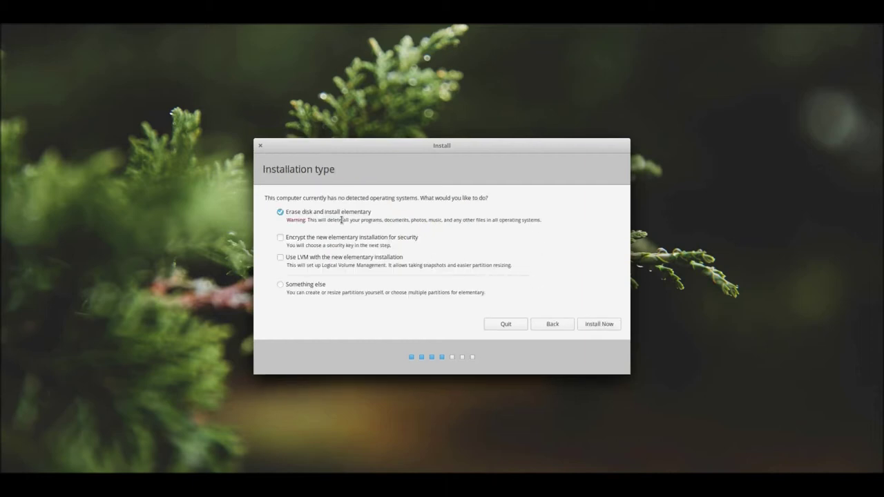
left_click(601, 326)
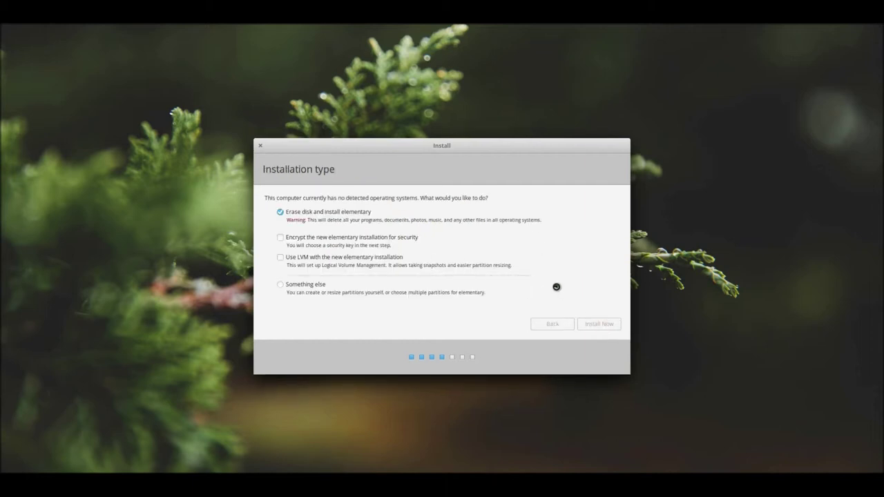
left_click(588, 314)
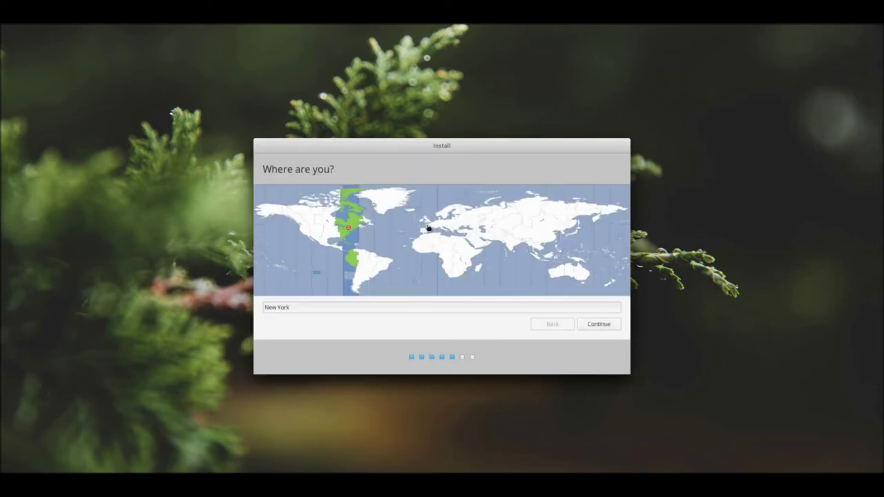
Set the location to London and accept the English (UK) keyboard layout.
left_click(426, 220)
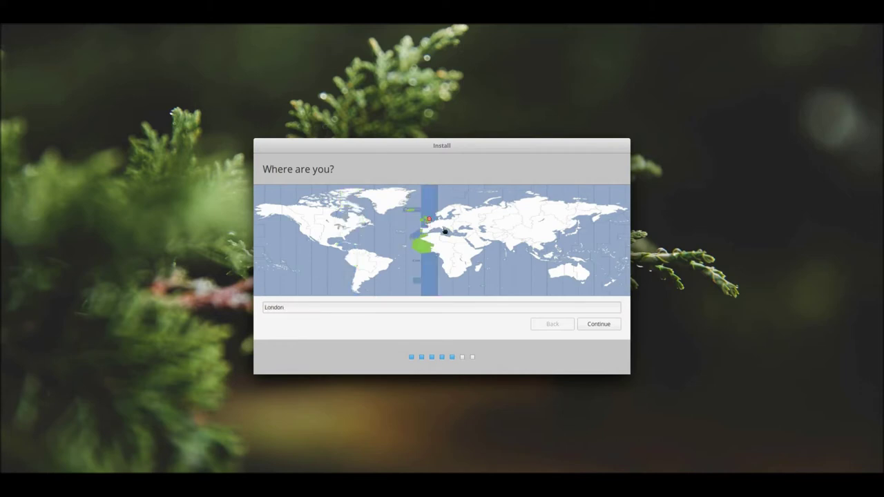
left_click(602, 330)
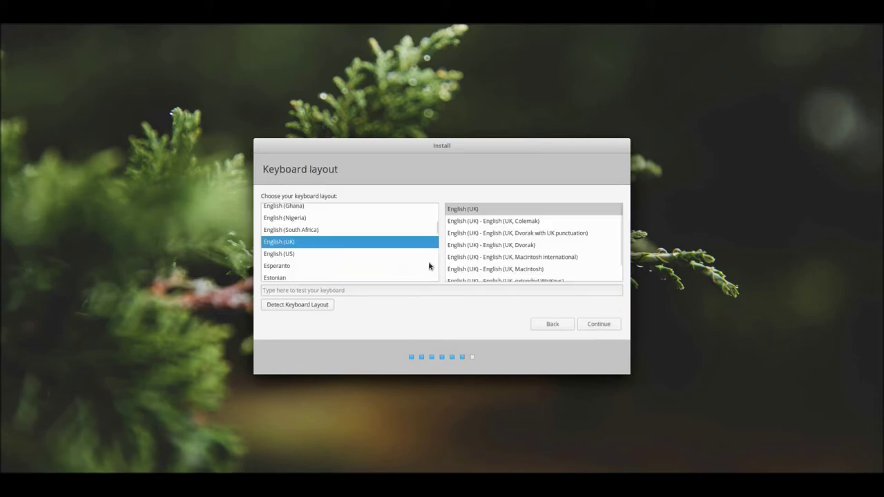
left_click(597, 324)
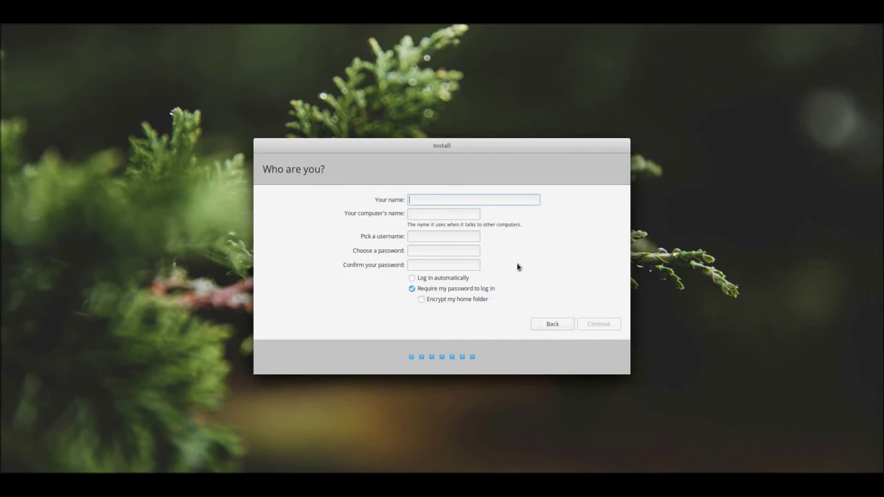
Enter Retro Technology Showcase as the name of the new account.
type("Retr")
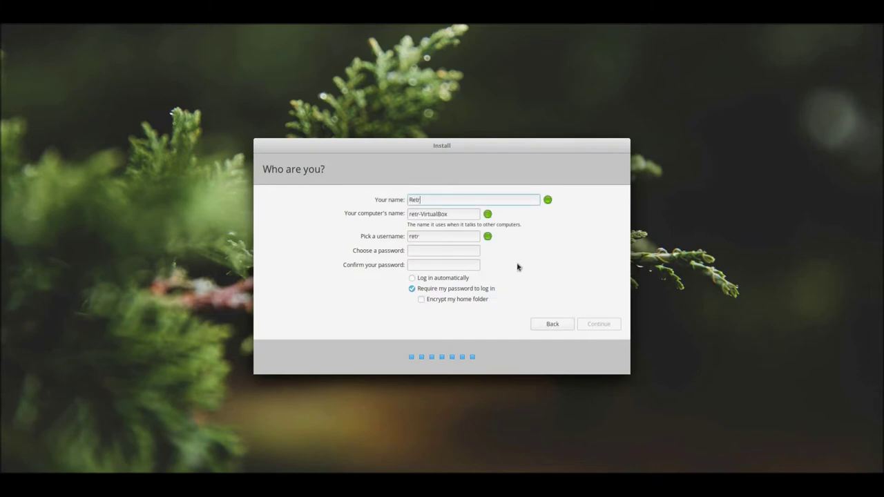
type("o Technology 5")
type("howcase")
key("BackSpace")
key("BackSpace")
key("BackSpace")
key("BackSpace")
key("BackSpace")
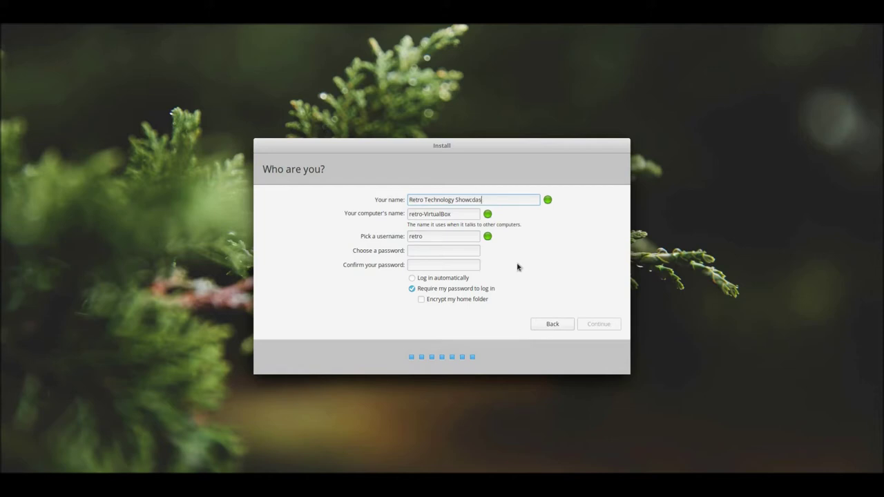
type("case")
Enter and confirm the account password, enable automatic login, and continue with the installation.
left_click(459, 250)
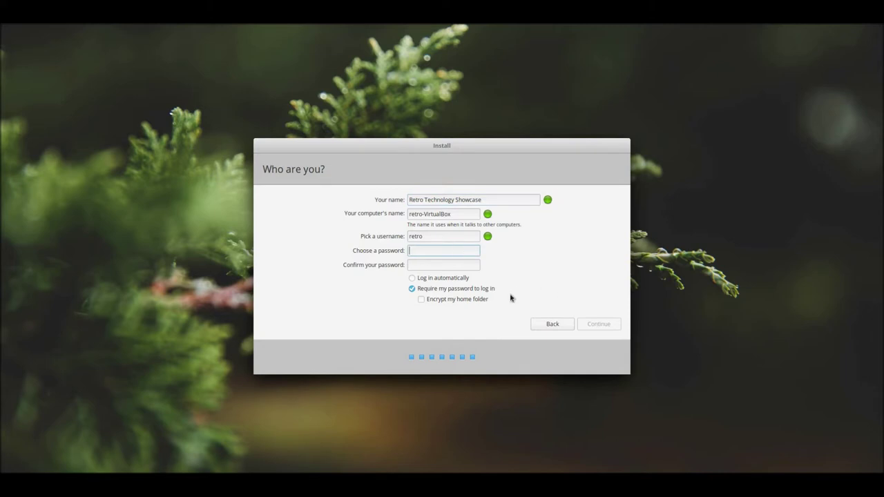
type("••••••")
left_click(464, 269)
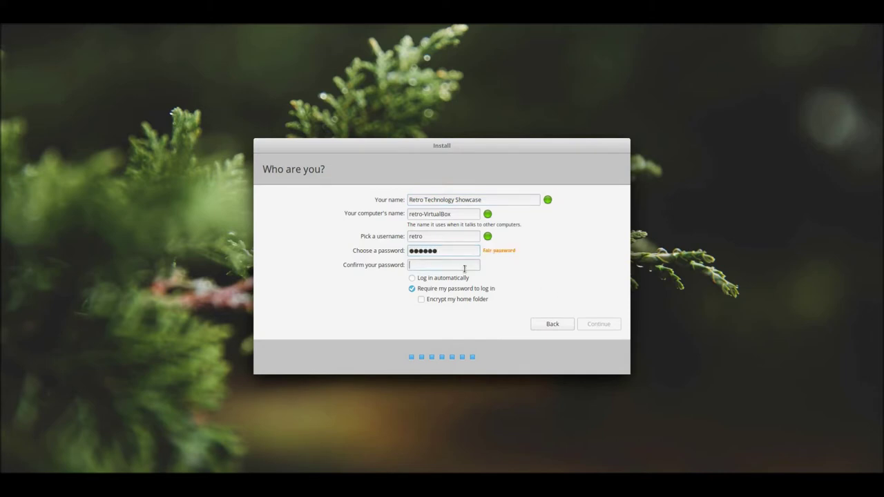
type("••••••")
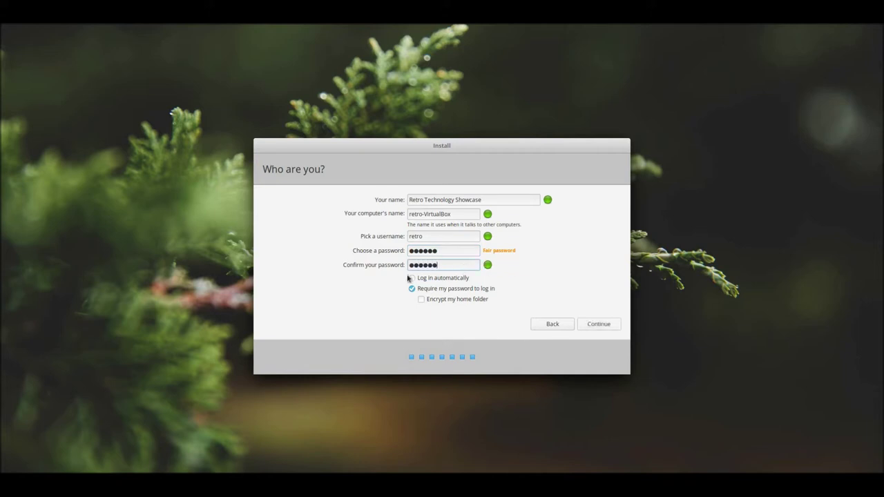
left_click(420, 280)
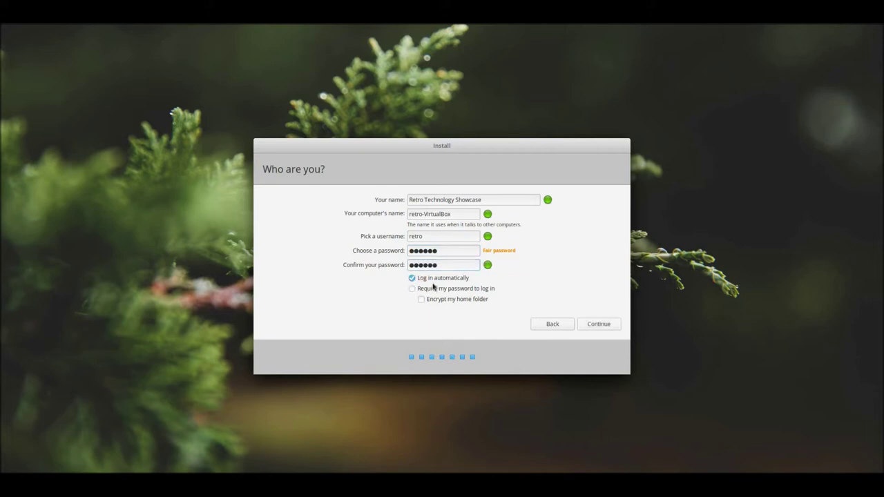
left_click(610, 328)
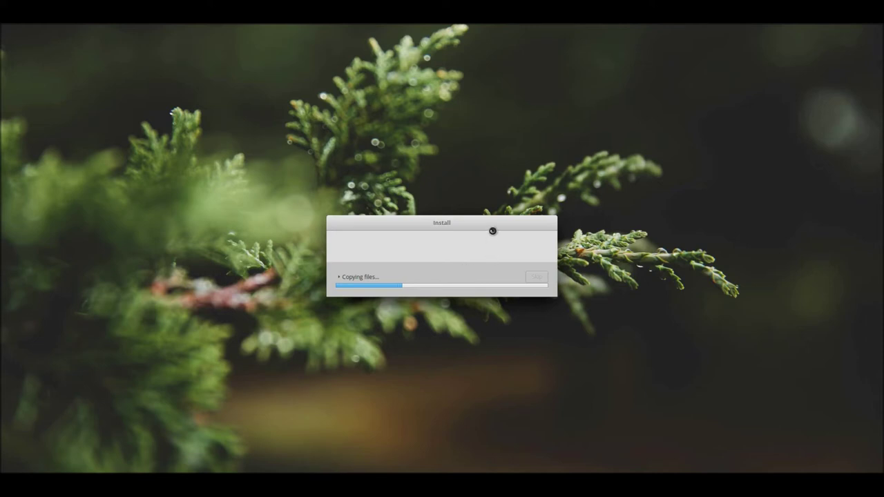
left_click_drag(498, 221, 479, 329)
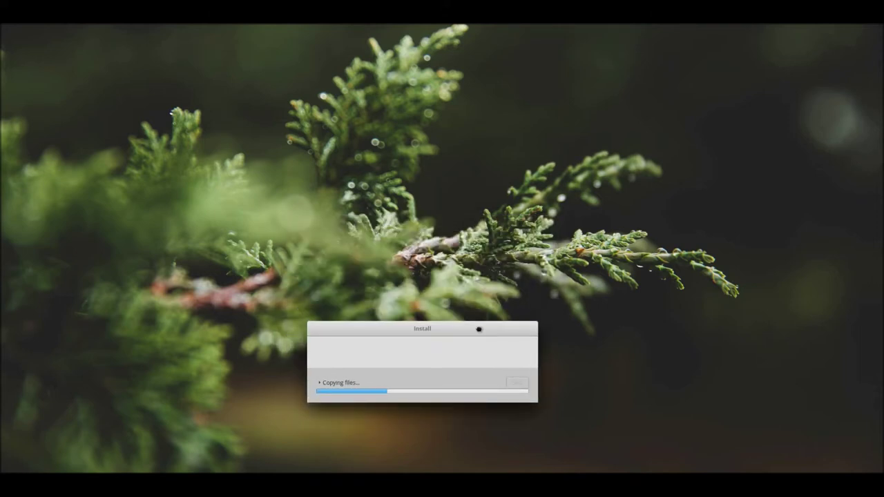
left_click_drag(479, 329, 502, 238)
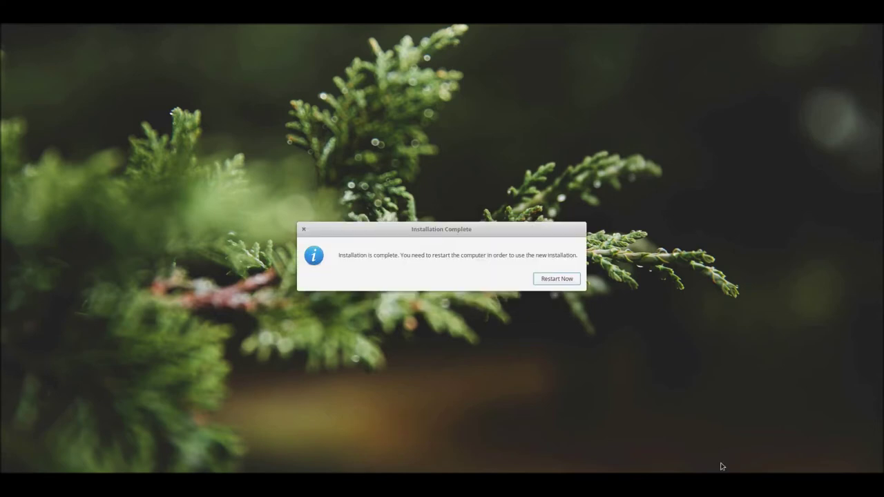
Restart the virtual machine into the new elementary installation.
left_click(568, 281)
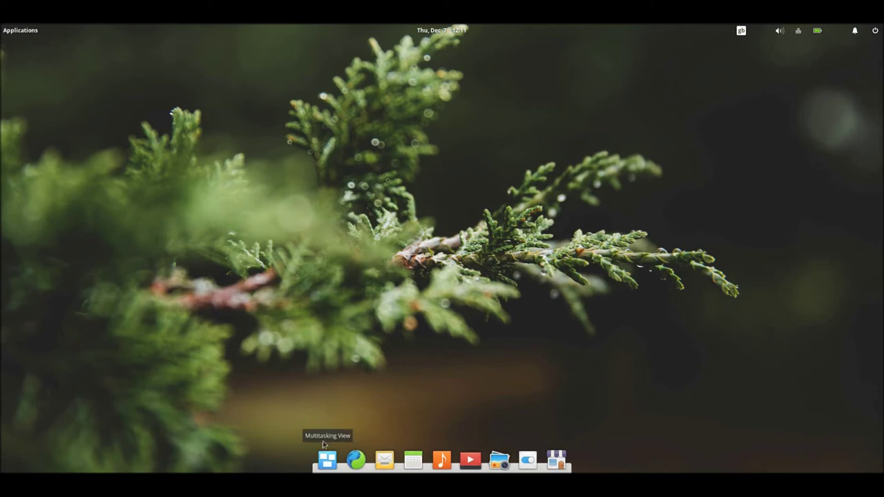
Browse the installed applications by category, from Graphics and Internet through System Tools and back to Accessories.
left_click(13, 37)
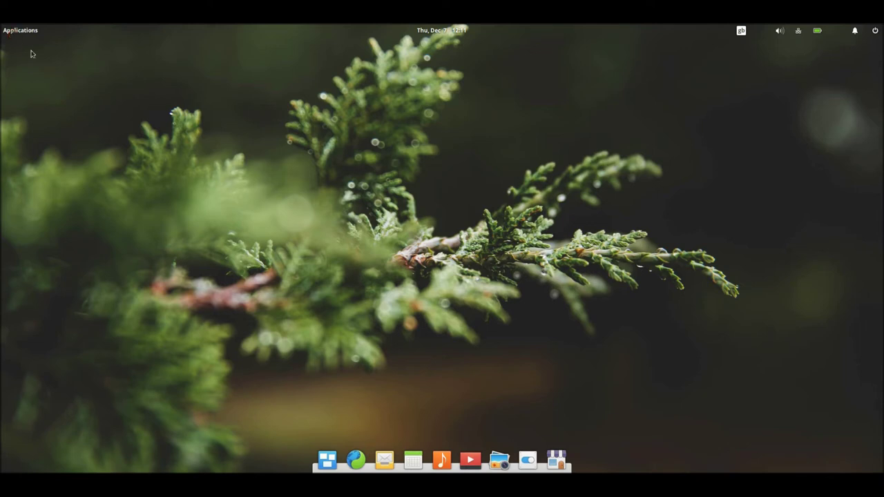
left_click(31, 57)
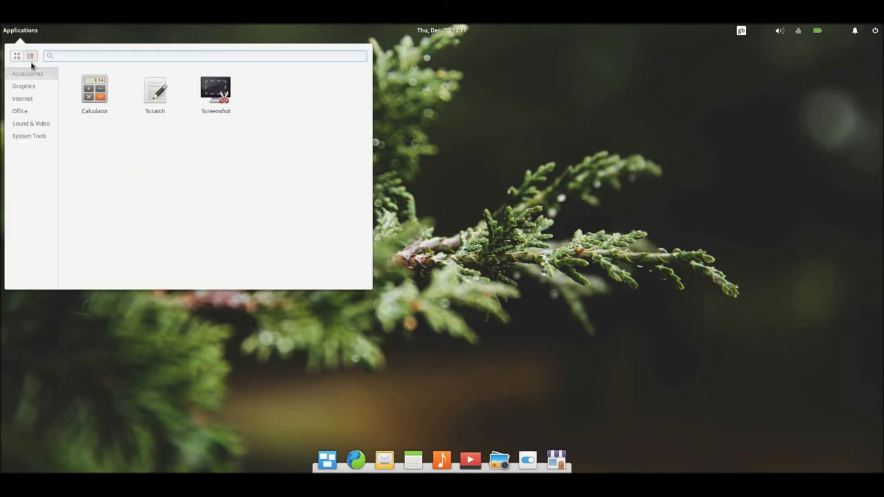
left_click(24, 86)
left_click(27, 99)
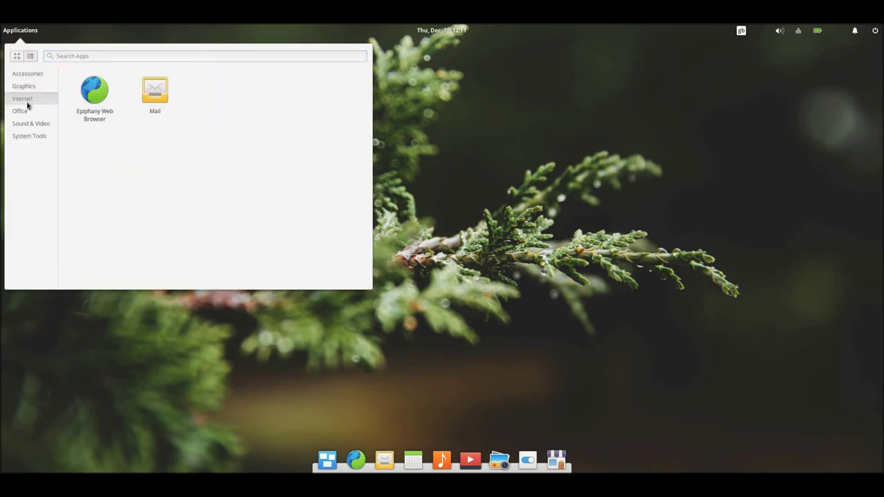
left_click(26, 111)
left_click(26, 125)
left_click(29, 135)
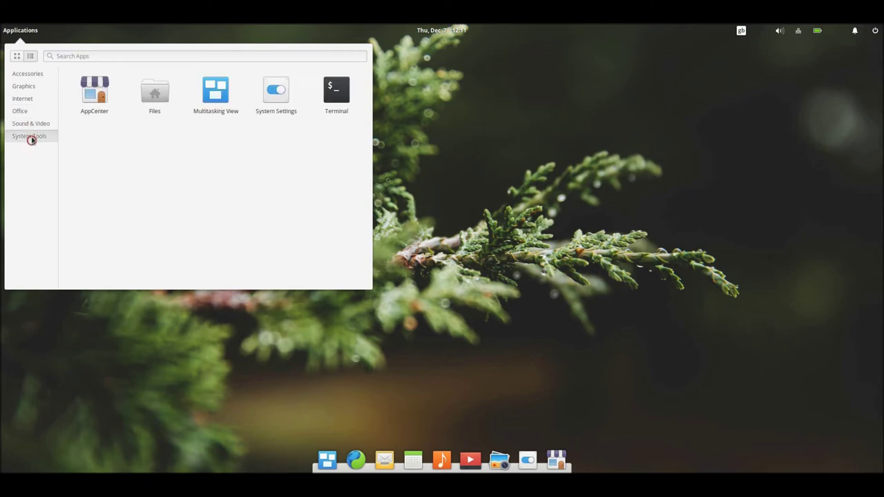
left_click(24, 88)
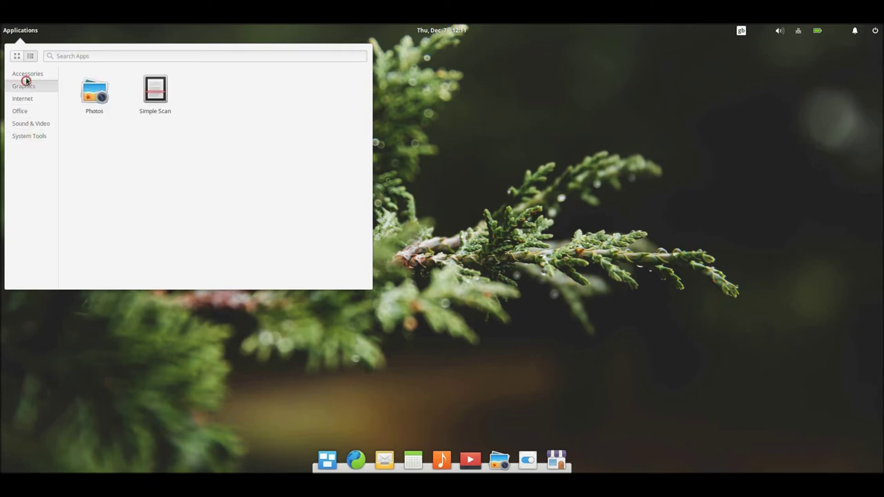
left_click(26, 73)
left_click(24, 33)
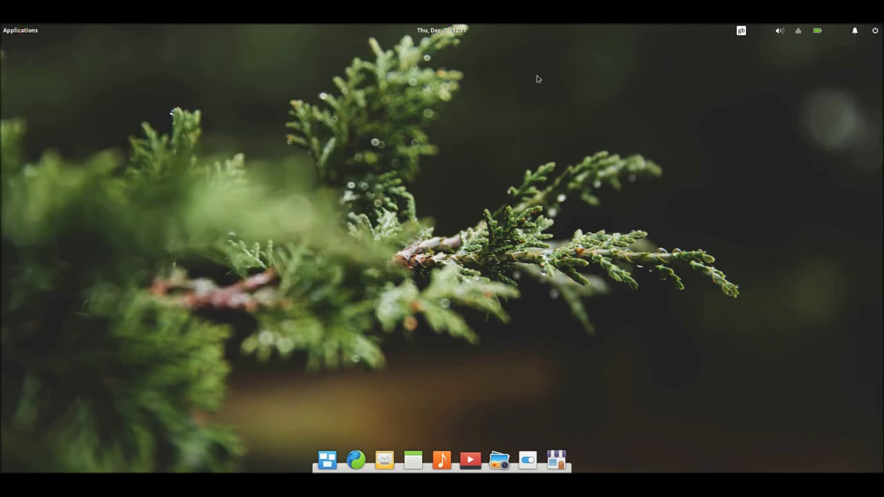
Examine the keyboard layout, sound, notification and battery indicators on the desktop.
left_click(742, 31)
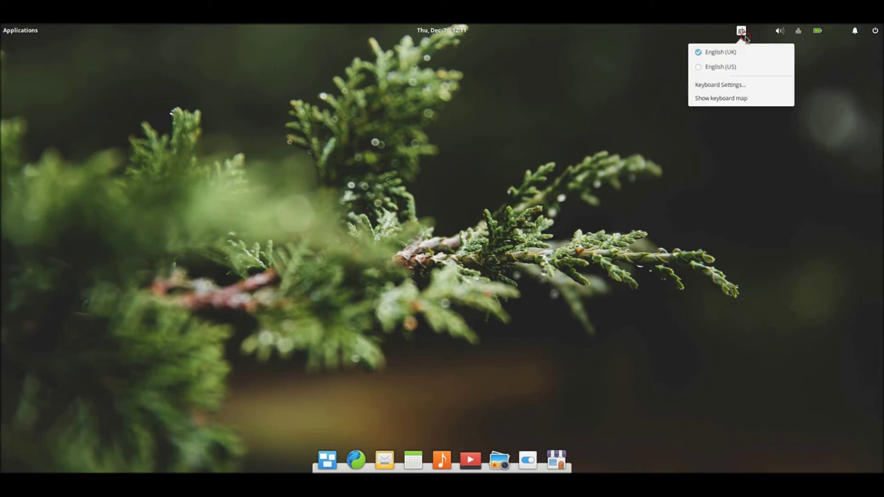
left_click(779, 31)
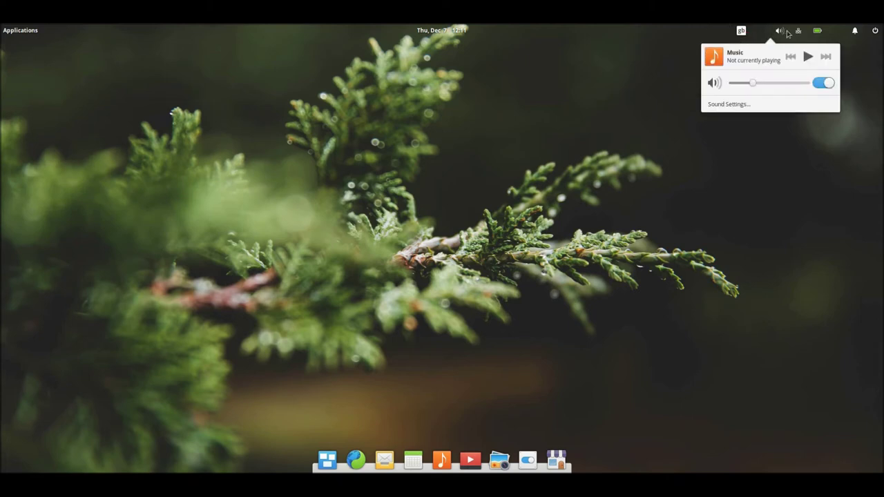
mouse_move(854, 33)
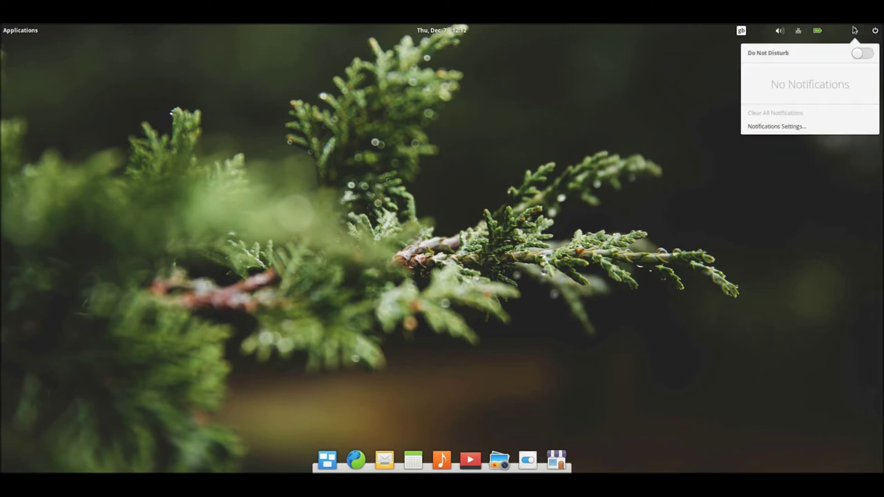
mouse_move(827, 34)
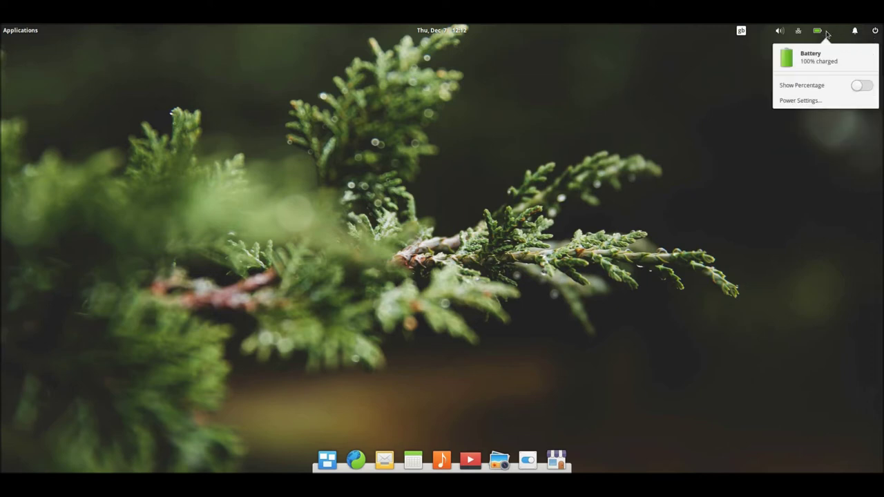
mouse_move(794, 35)
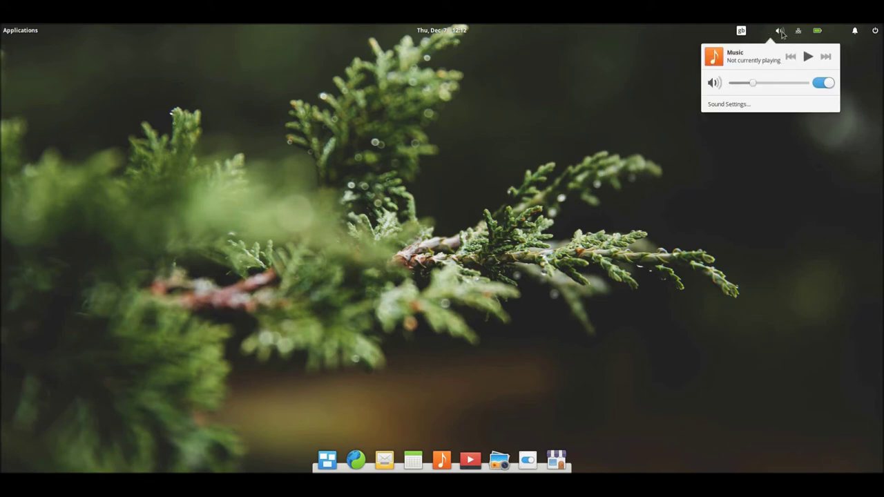
mouse_move(736, 35)
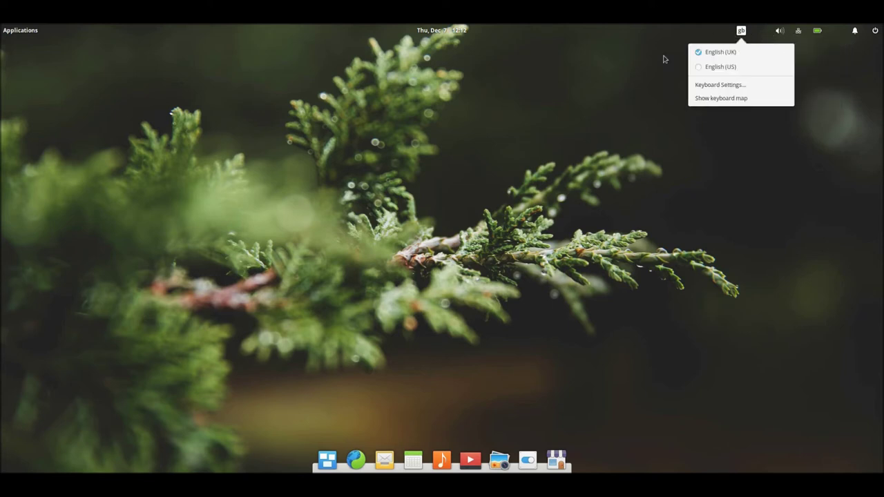
left_click(568, 235)
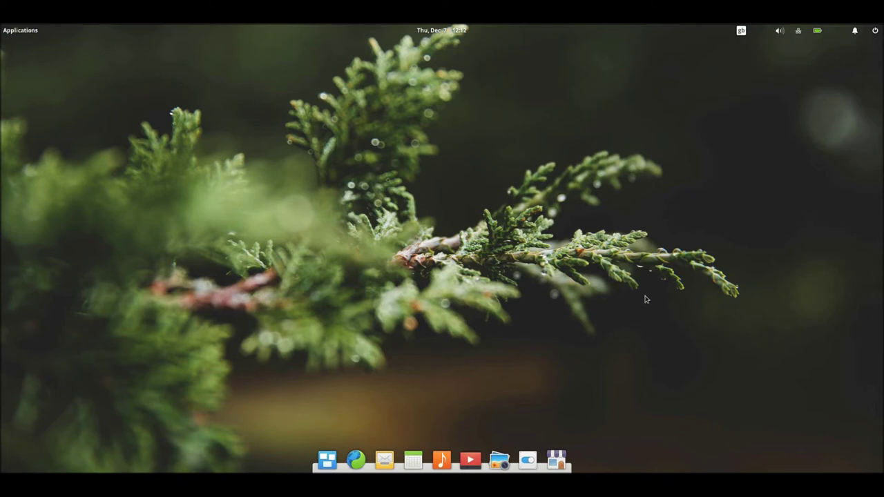
Open System Settings.
left_click(529, 461)
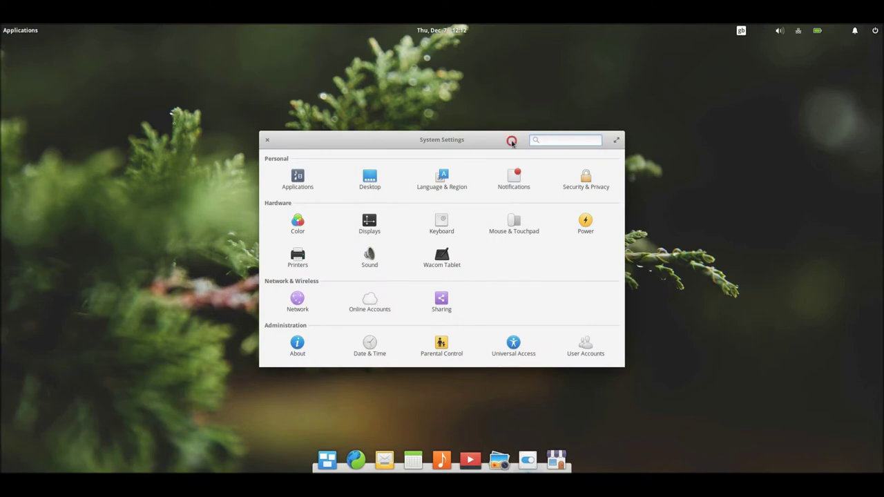
Move the System Settings window slightly upward, look over its categories and close it.
mouse_move(516, 140)
left_mouse_down()
mouse_move(511, 120)
mouse_move(518, 129)
left_mouse_up()
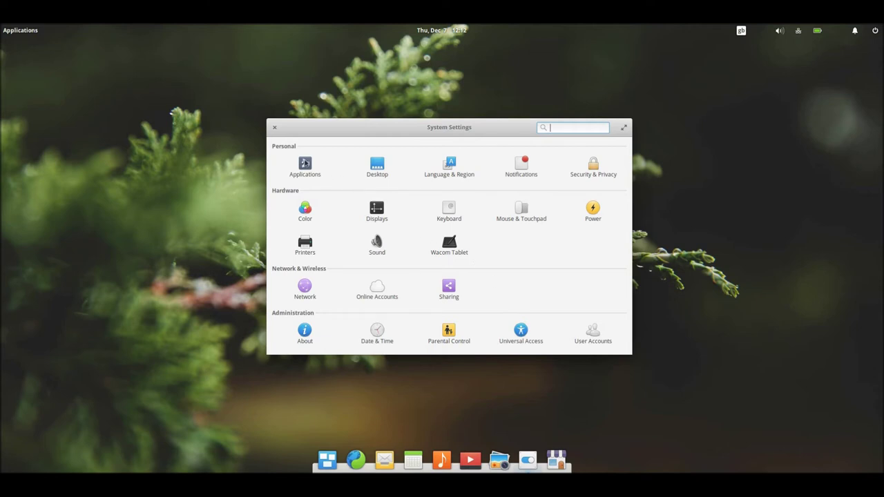
left_click(274, 130)
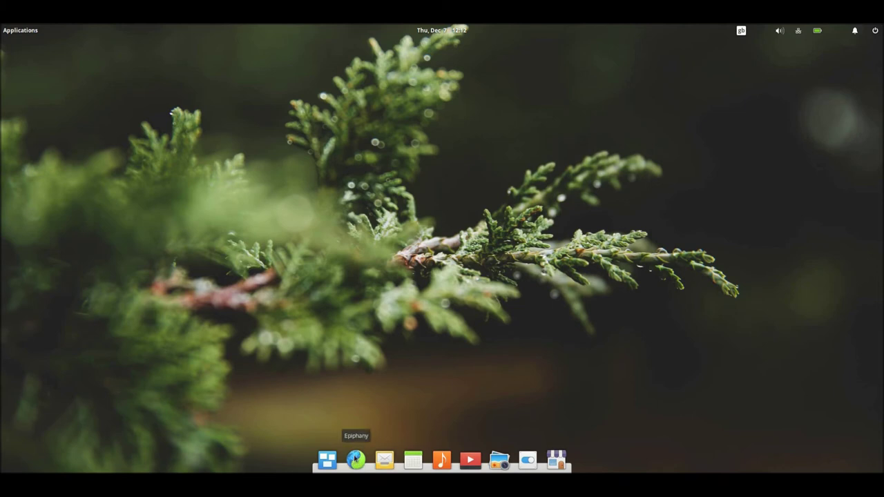
Open the Epiphany web browser, reposition and widen its window, and close it.
left_click(355, 460)
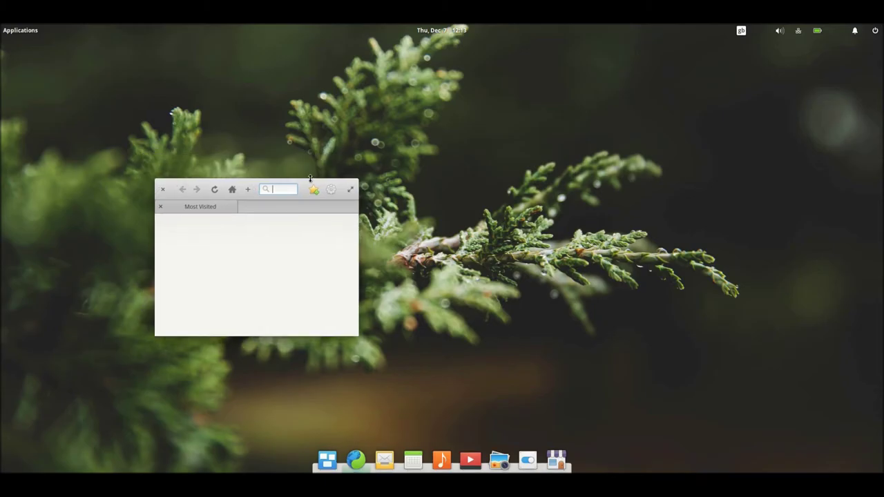
left_click_drag(301, 187, 288, 150)
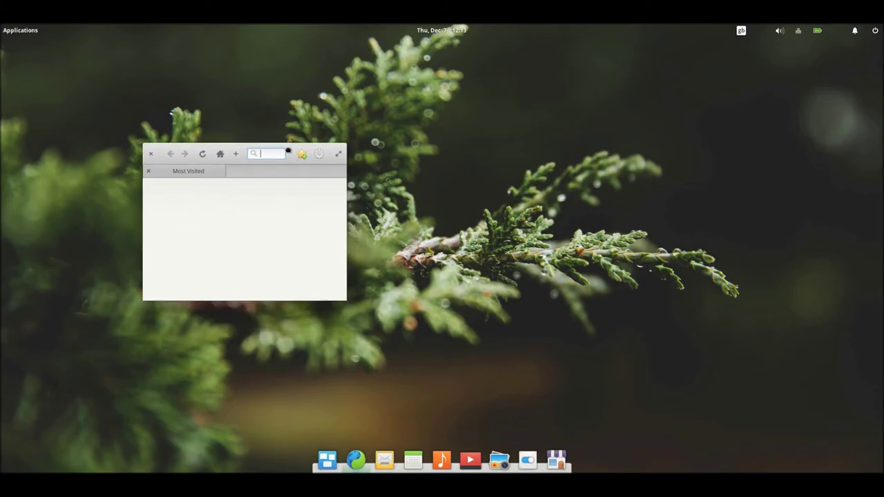
left_click_drag(345, 183, 607, 195)
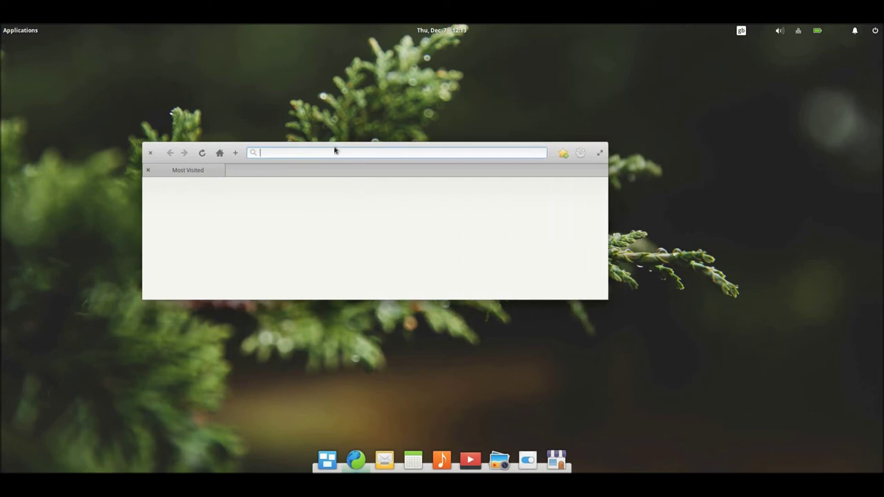
left_click_drag(335, 150, 369, 160)
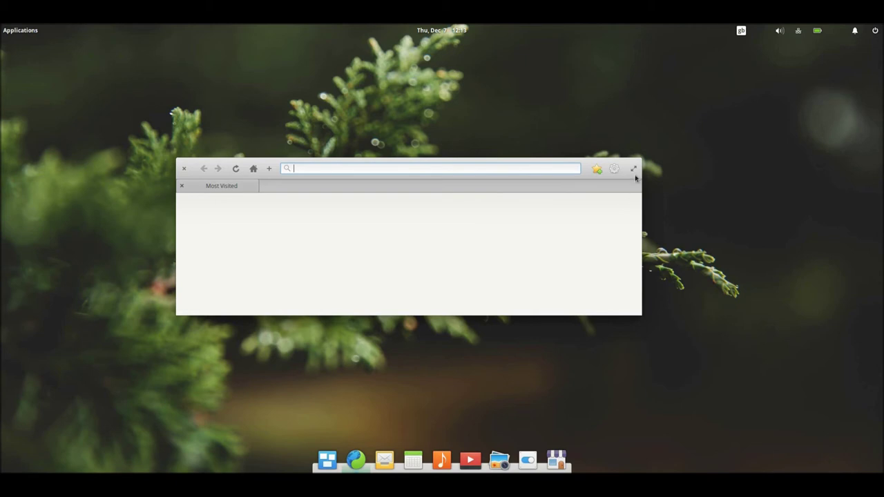
left_click(184, 168)
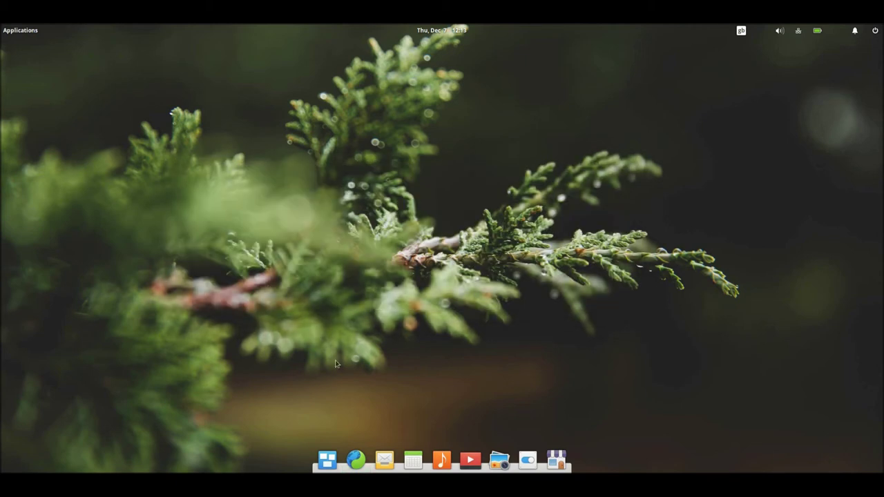
Check the Multitasking View of the empty workspace and launch Mail, Calendar and AppCenter.
left_click(327, 461)
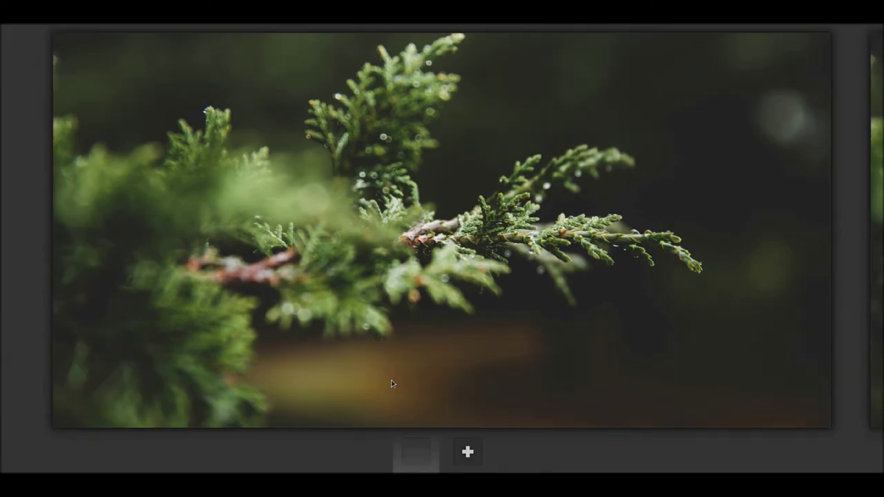
left_click(363, 191)
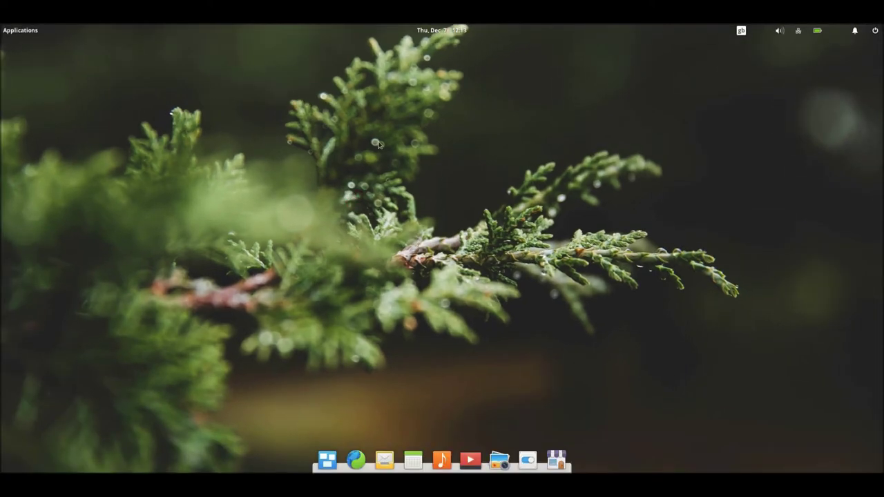
left_click(385, 460)
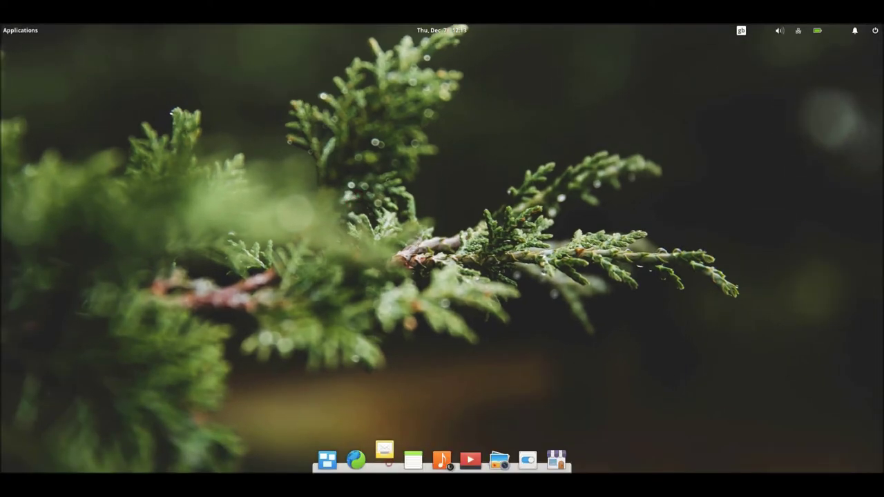
left_click(413, 460)
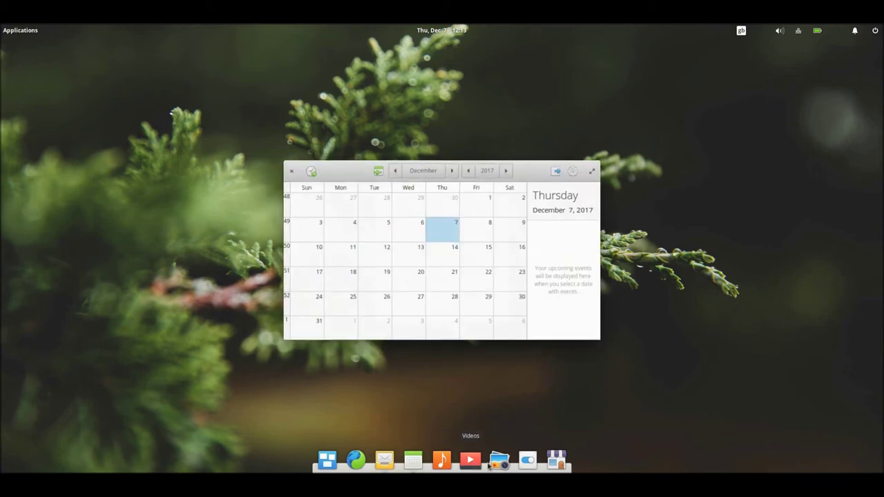
left_click(556, 459)
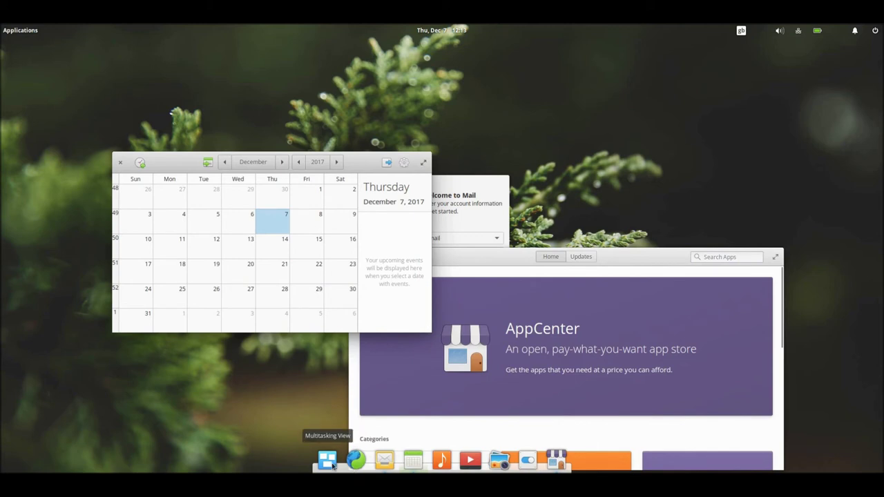
Close the AppCenter window from the Multitasking View and return to the desktop.
left_click(331, 464)
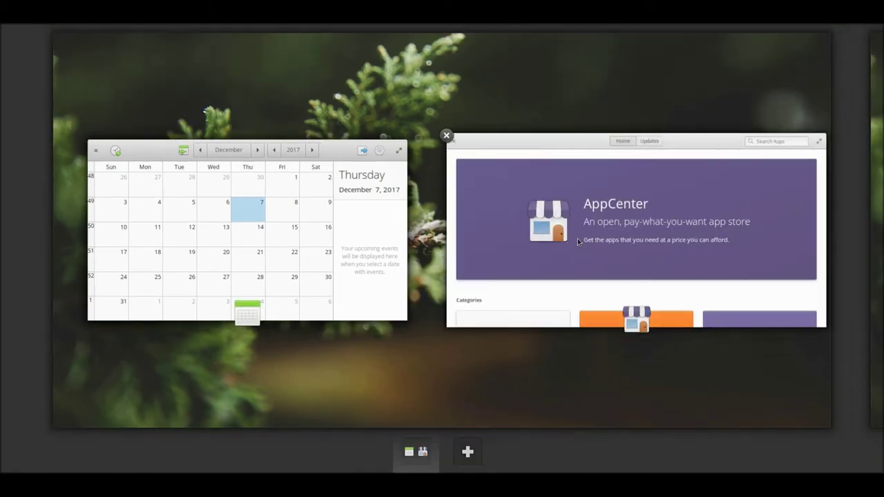
left_click(447, 136)
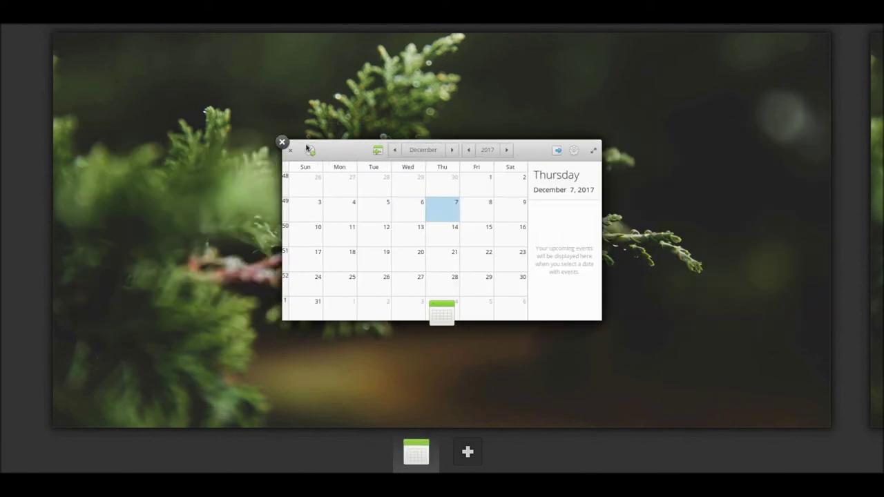
left_click(681, 305)
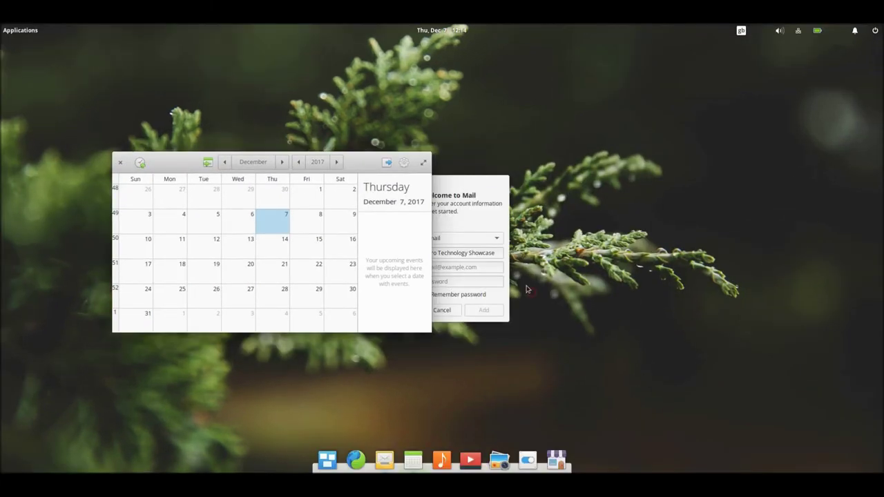
Bring the Mail welcome dialog forward, cancel the account setup and close the Calendar.
left_click(461, 196)
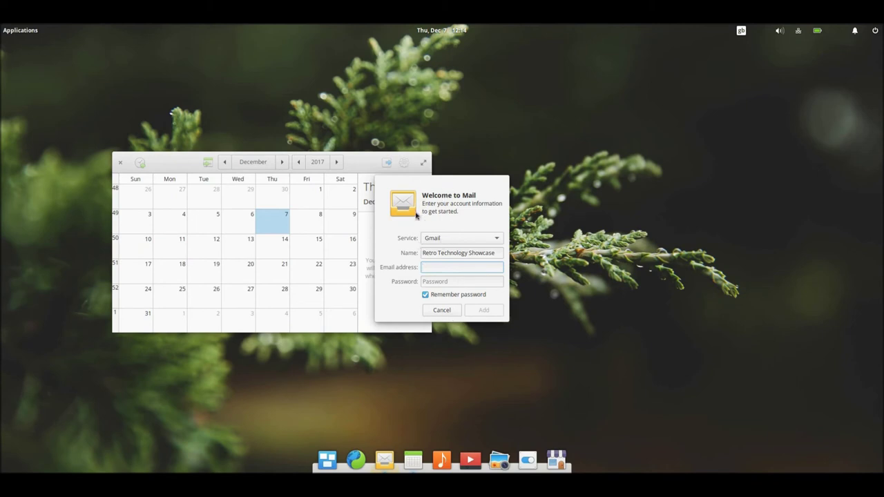
left_click(442, 311)
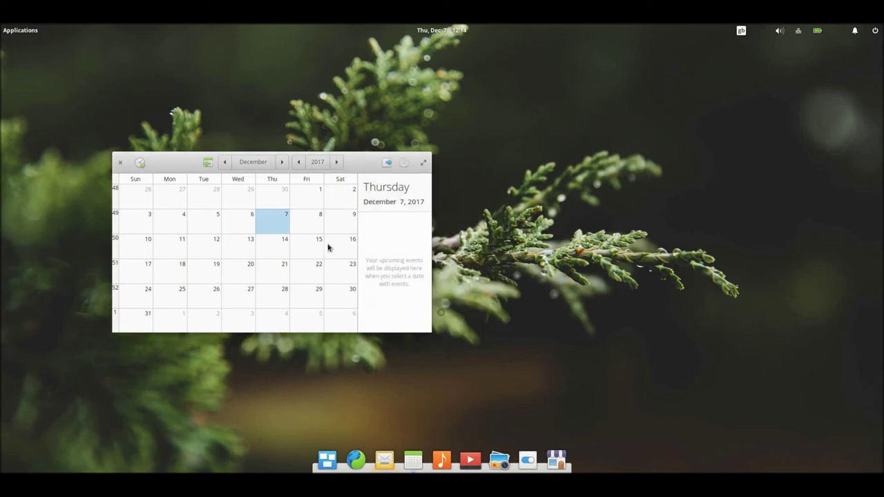
left_click(121, 163)
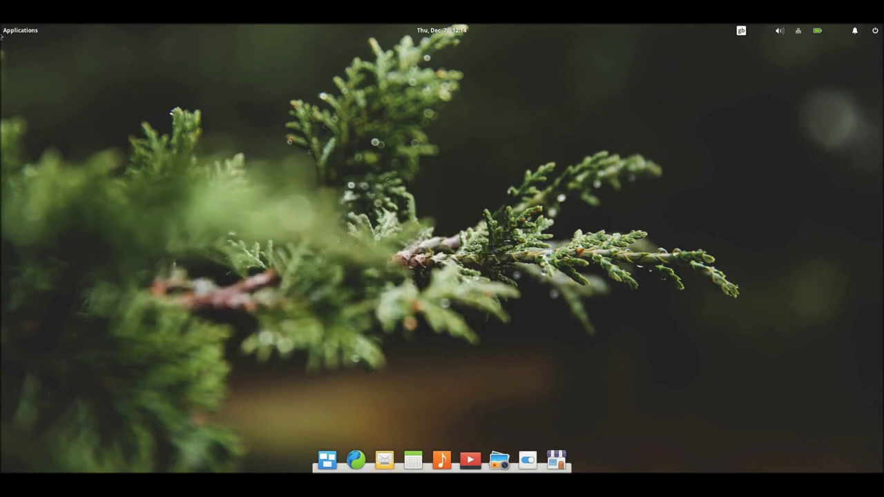
left_click(25, 30)
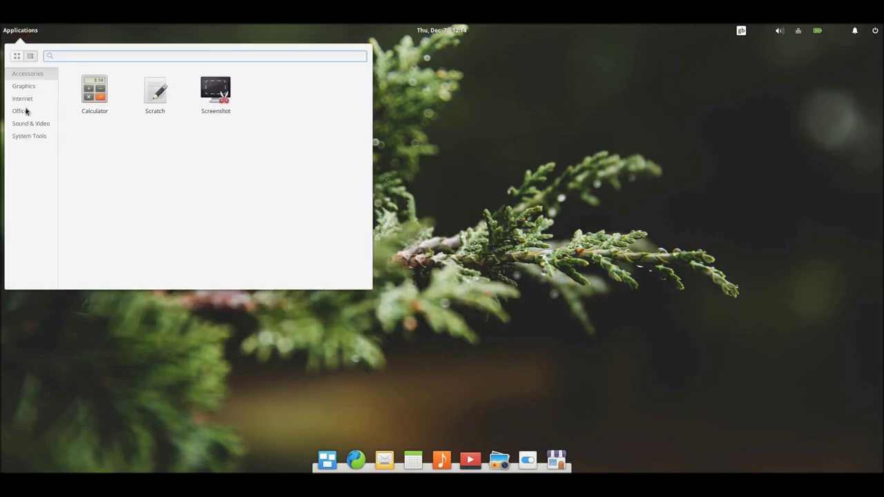
left_click(254, 373)
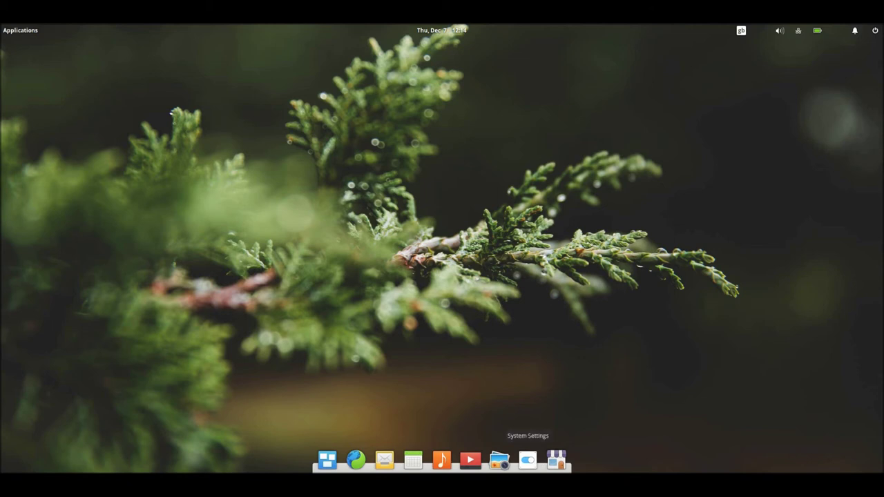
Open Photos, look over its library and import options, and close it.
left_click(494, 468)
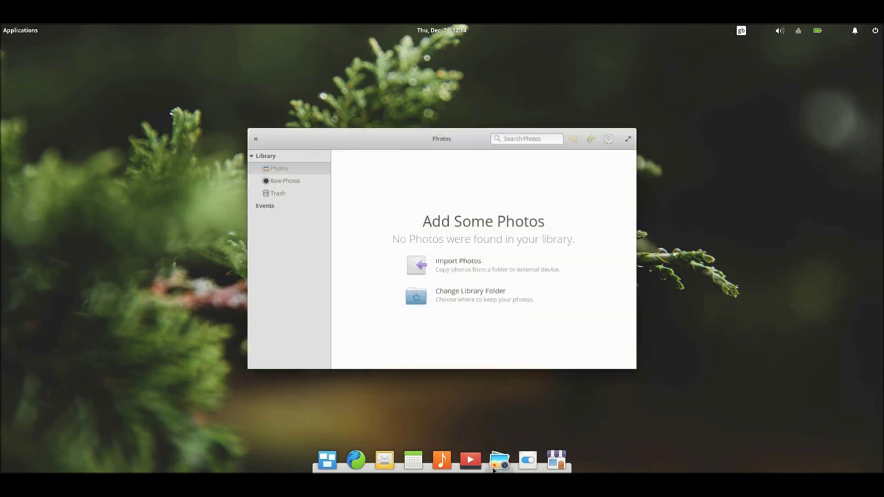
left_click_drag(334, 139, 340, 141)
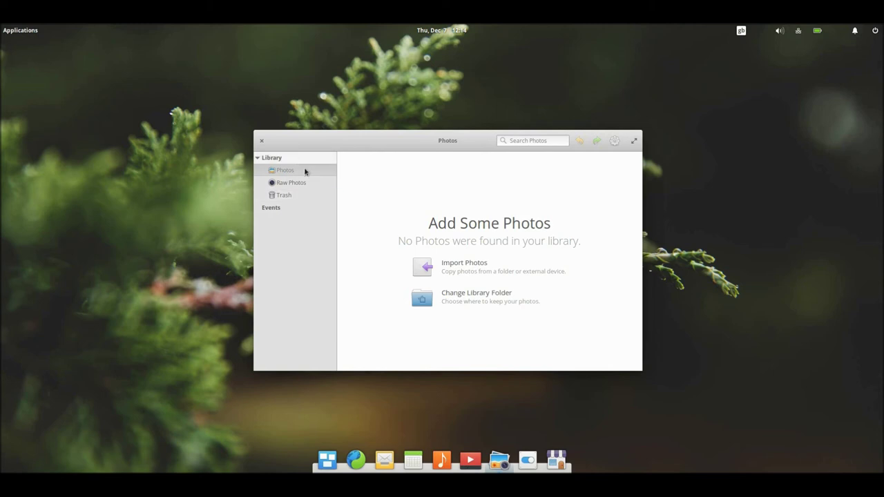
left_click(261, 141)
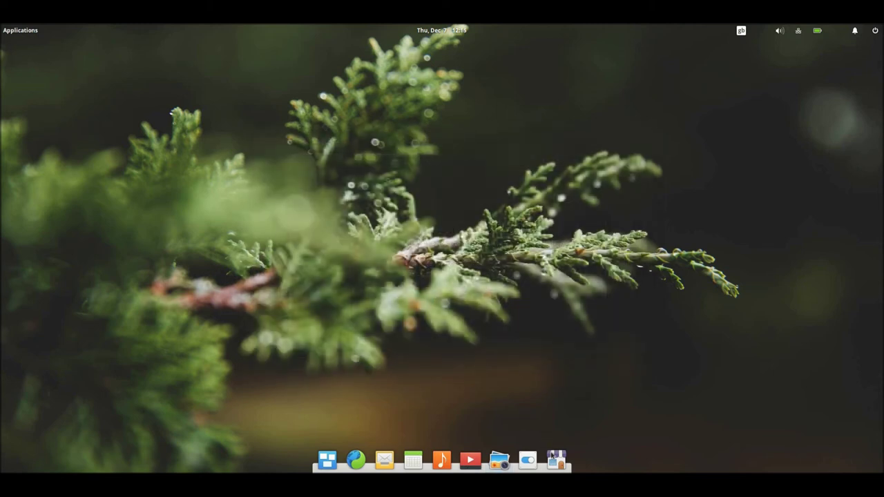
Open AppCenter, maximize it to view the app categories, and close it.
left_click(549, 464)
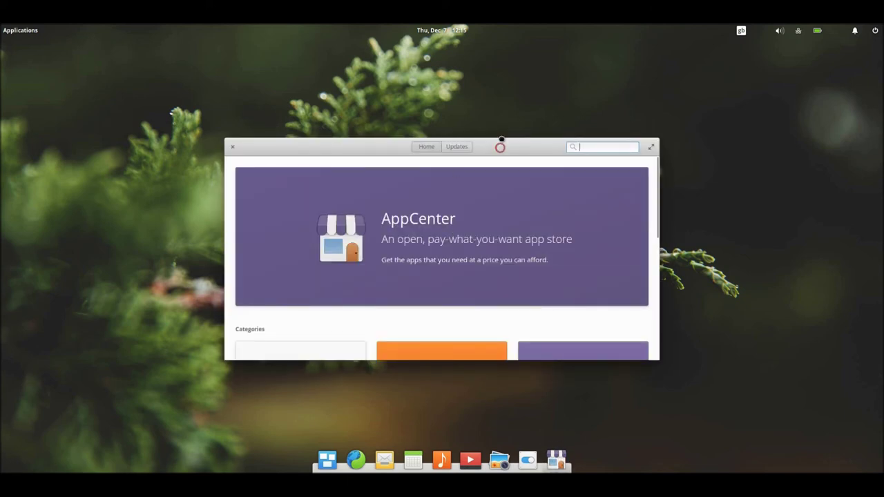
left_click_drag(499, 145, 515, 113)
left_click(649, 111)
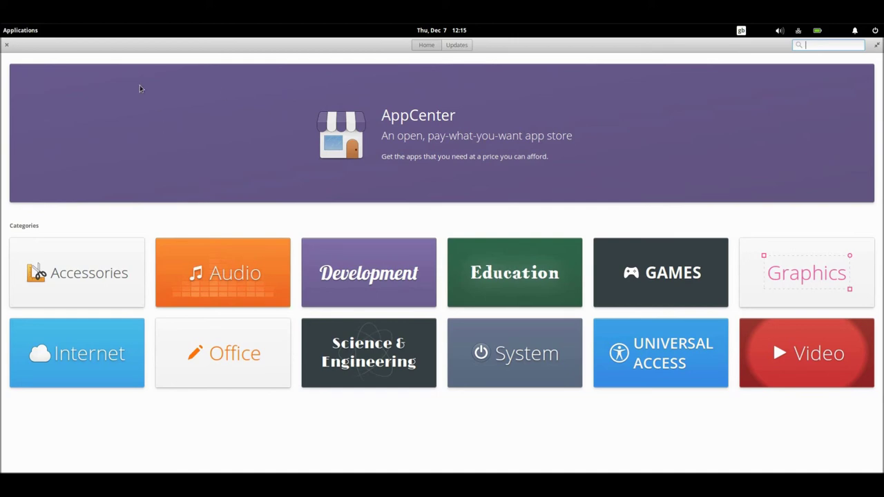
left_click(7, 45)
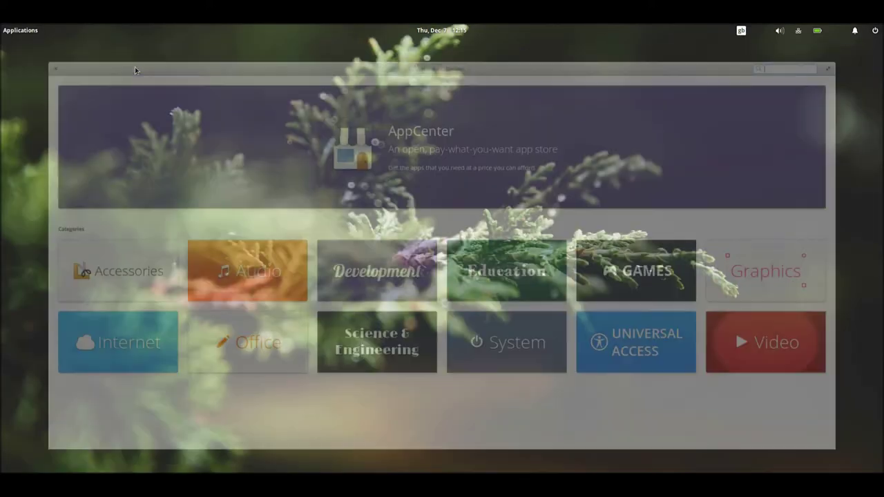
Open the Calendar, move and enlarge its window to view December 2017, and close it.
left_click(413, 460)
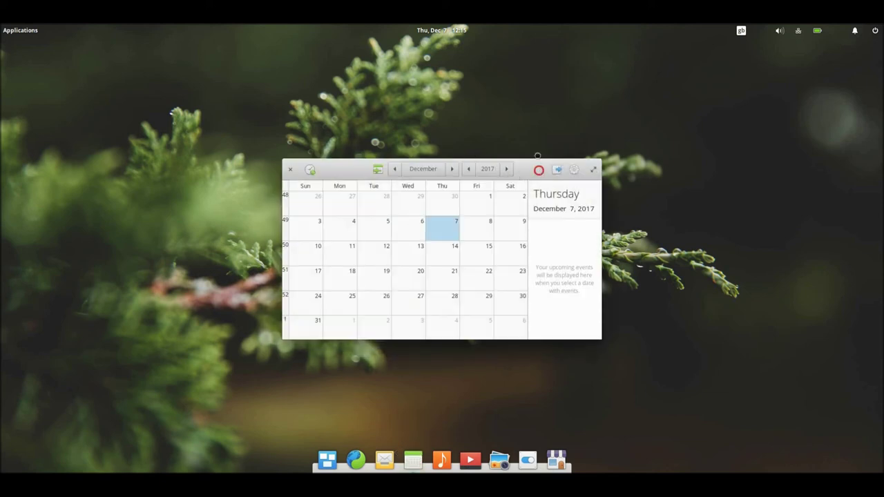
left_click_drag(536, 169, 518, 125)
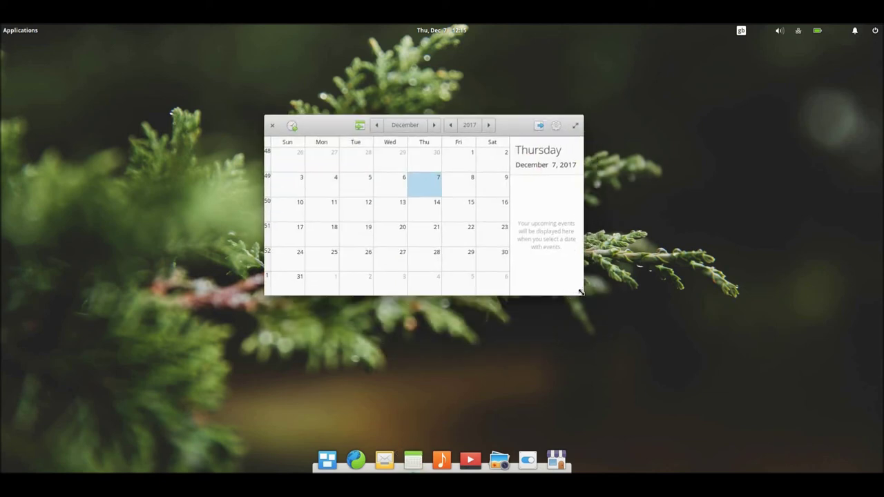
left_click_drag(580, 299, 688, 351)
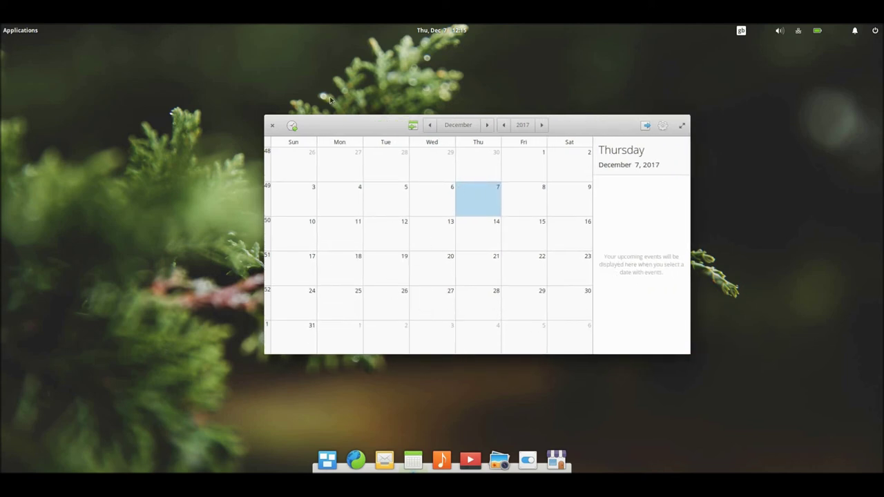
left_click(272, 127)
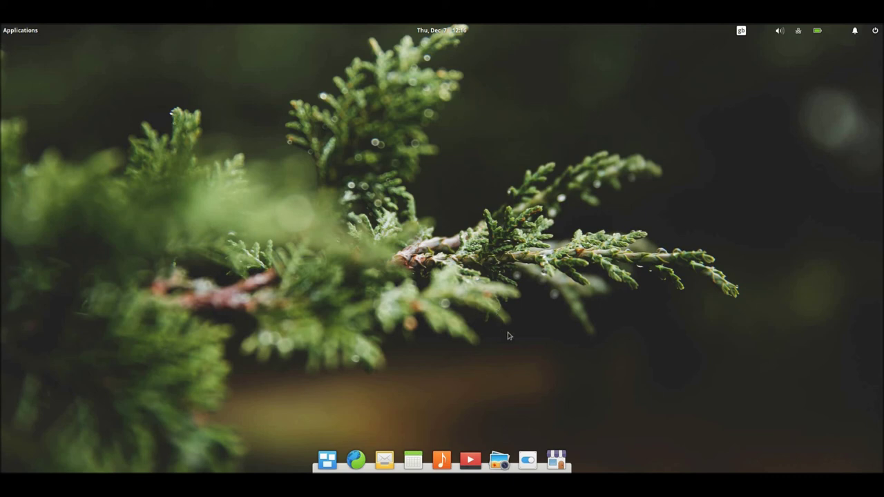
Switch the applications launcher to grid view and browse both pages of installed applications.
left_click(25, 31)
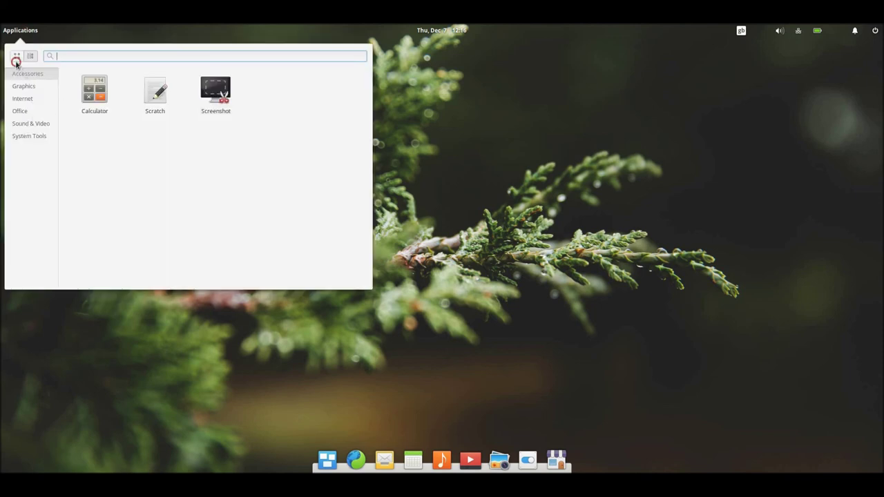
left_click(17, 55)
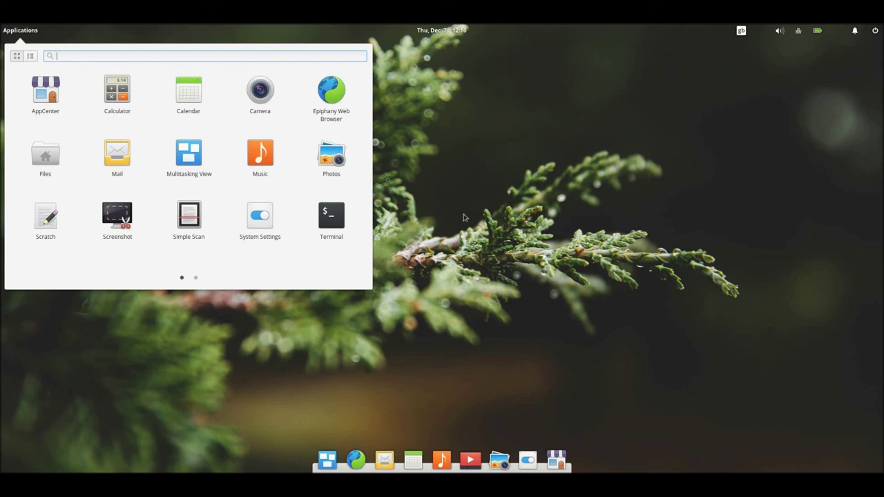
left_click(195, 277)
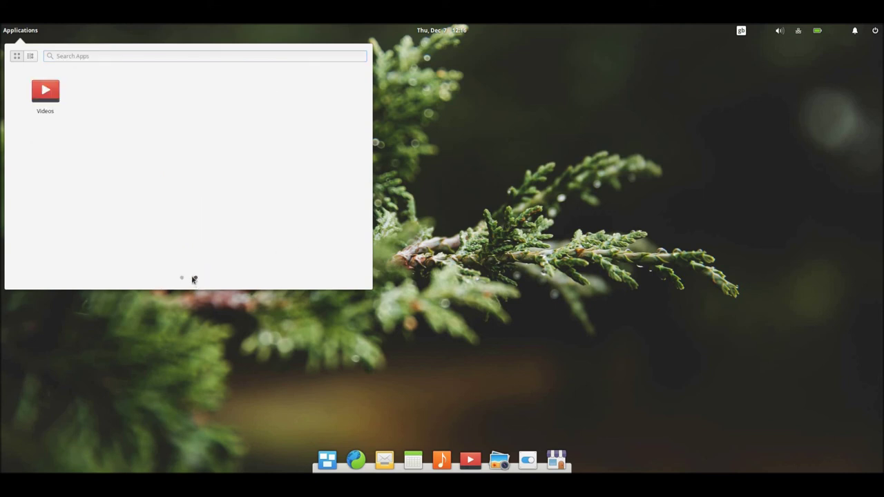
left_click(181, 277)
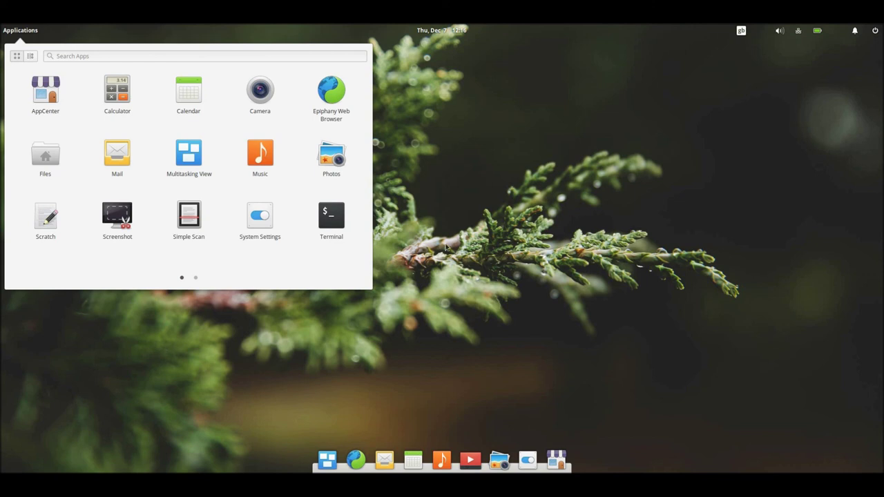
Open the Files application, view the Home folder, and close it.
left_click(44, 154)
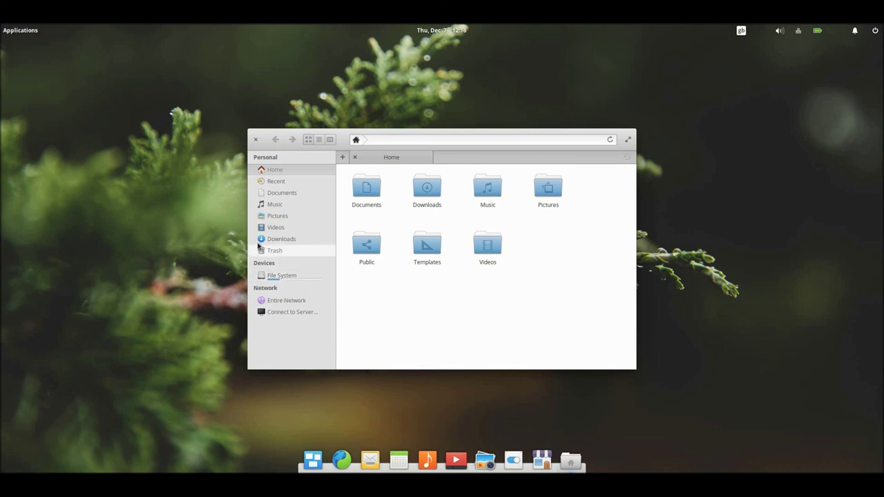
left_click(256, 141)
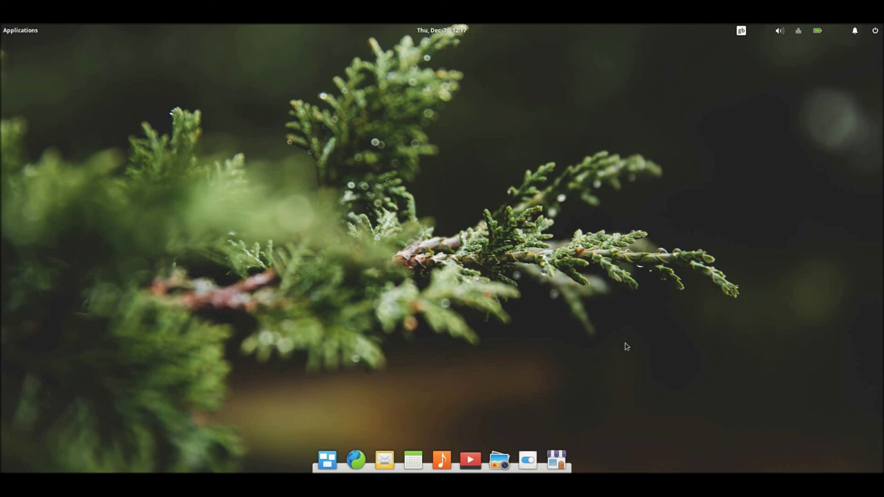
Request a shutdown of the elementary OS session, up to the confirmation dialog.
left_click(875, 31)
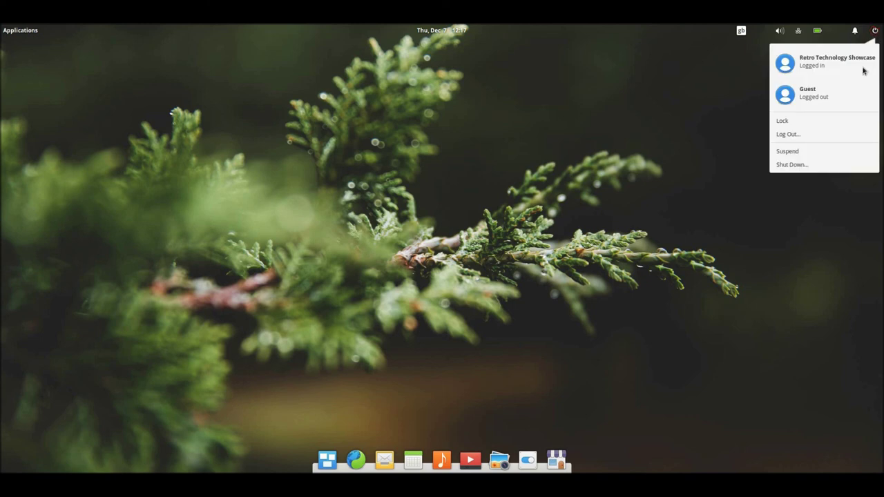
left_click(801, 164)
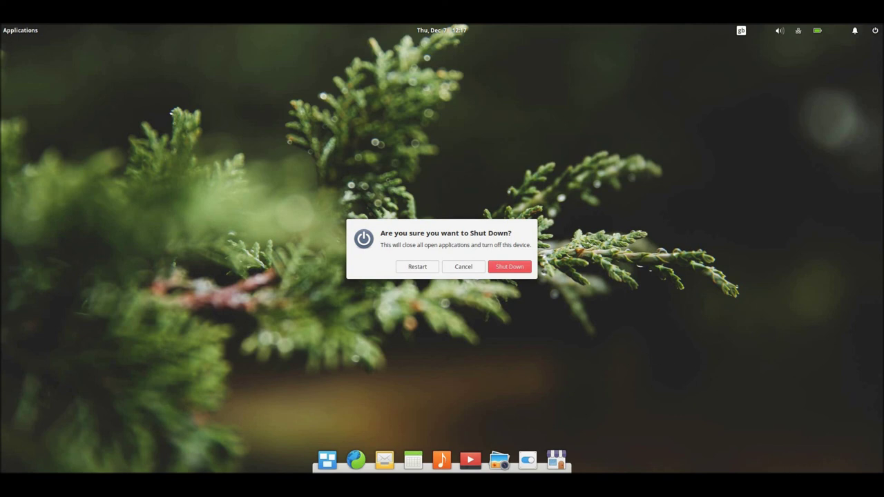
right_click(799, 470)
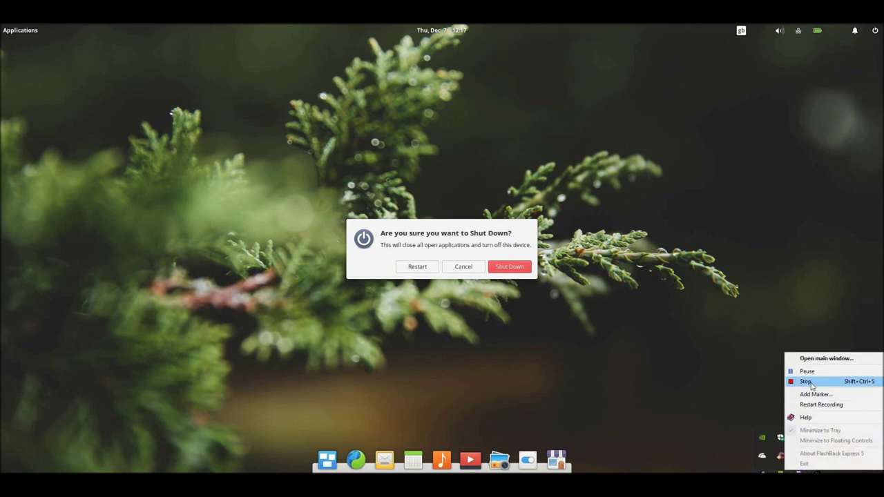